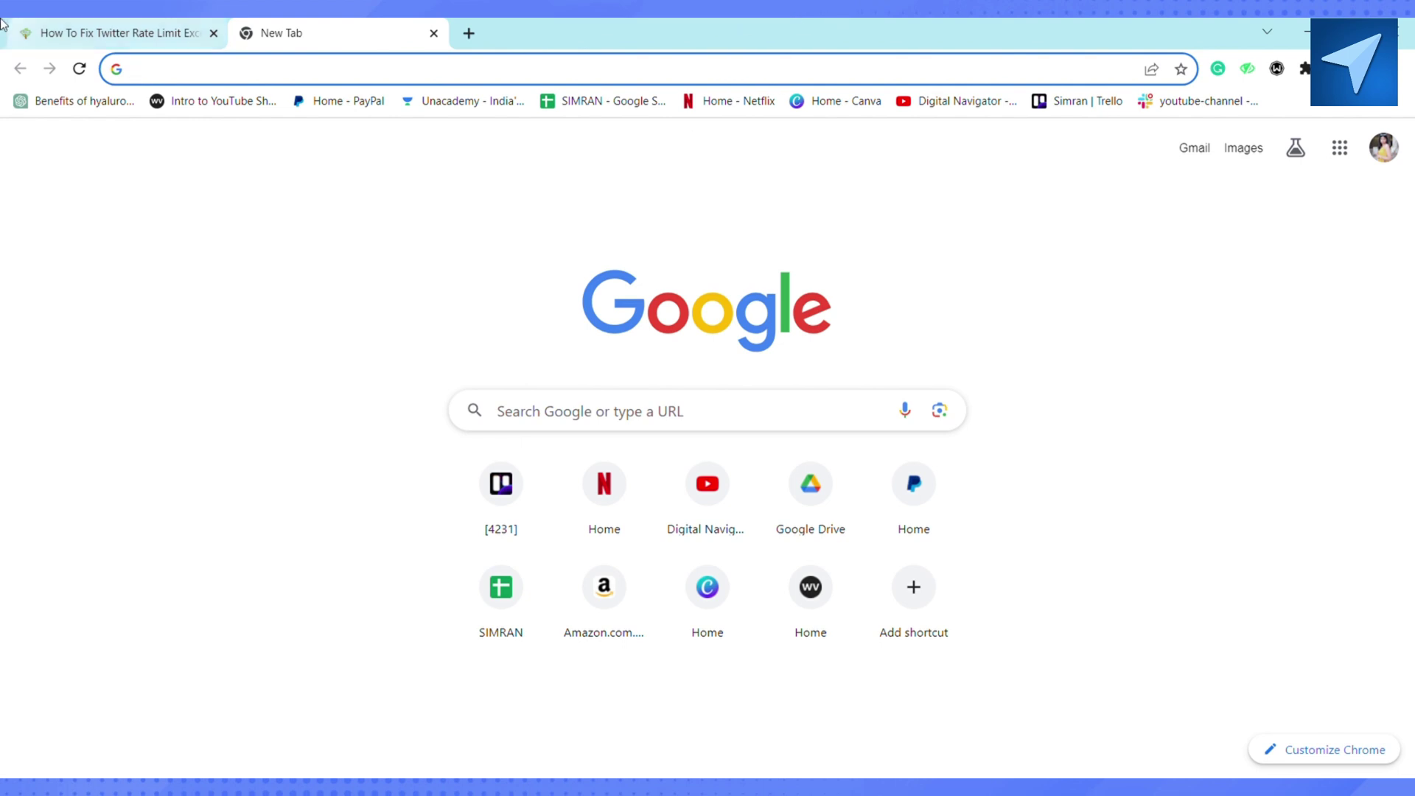
Switch to the 'How To Fix Twitter Rate Limit Exceed' tab from the New Tab page
left_click(145, 37)
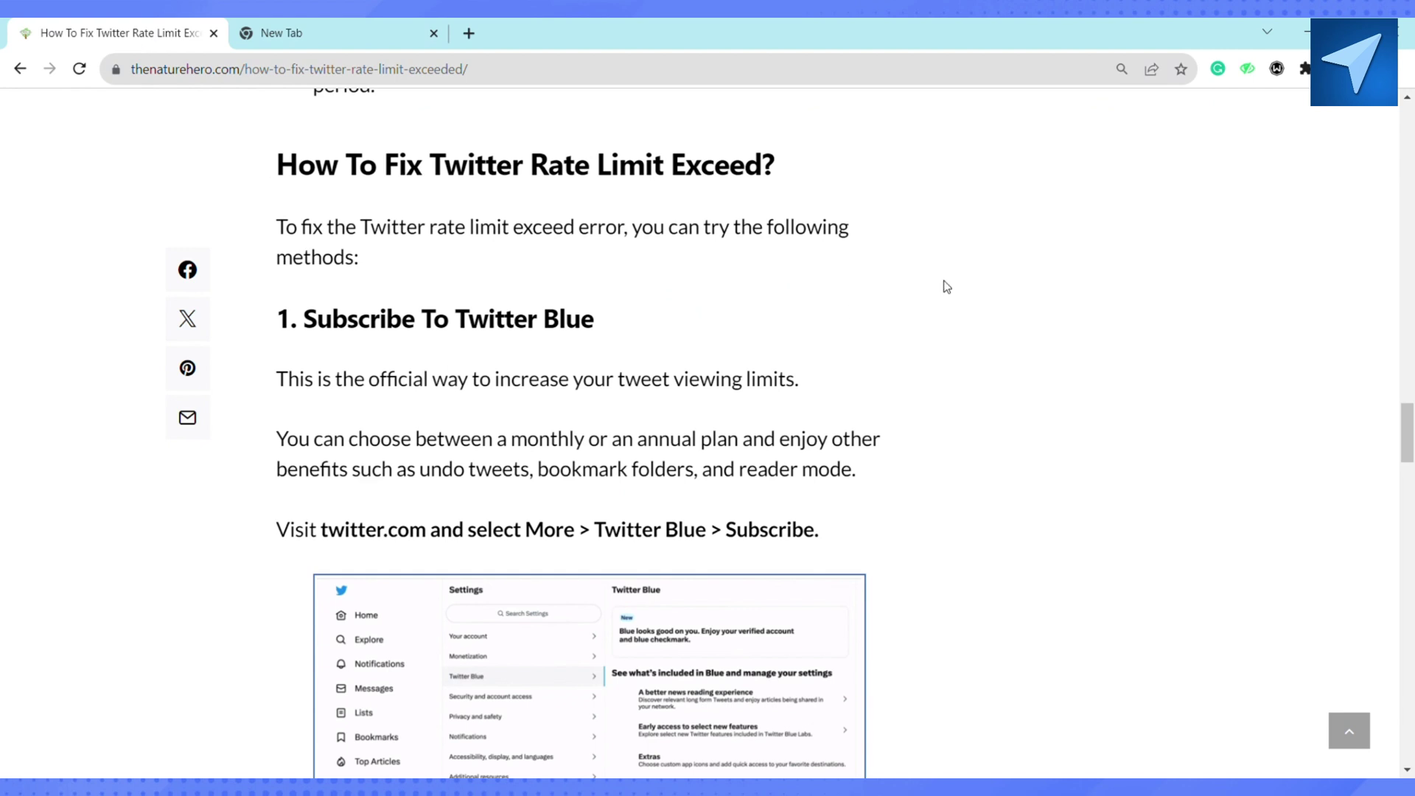
scroll(945, 286, "down", 1)
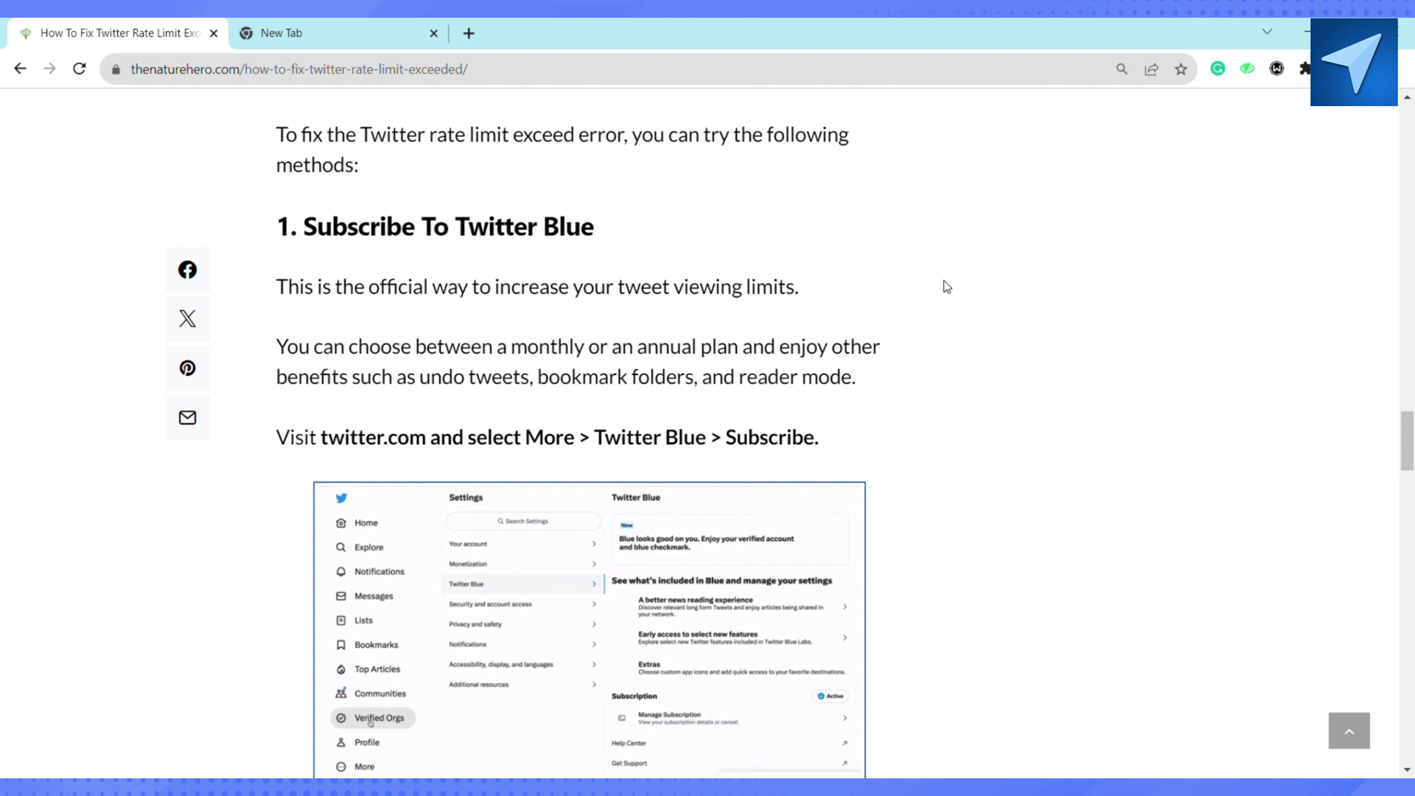
scroll(945, 287, "down", 1)
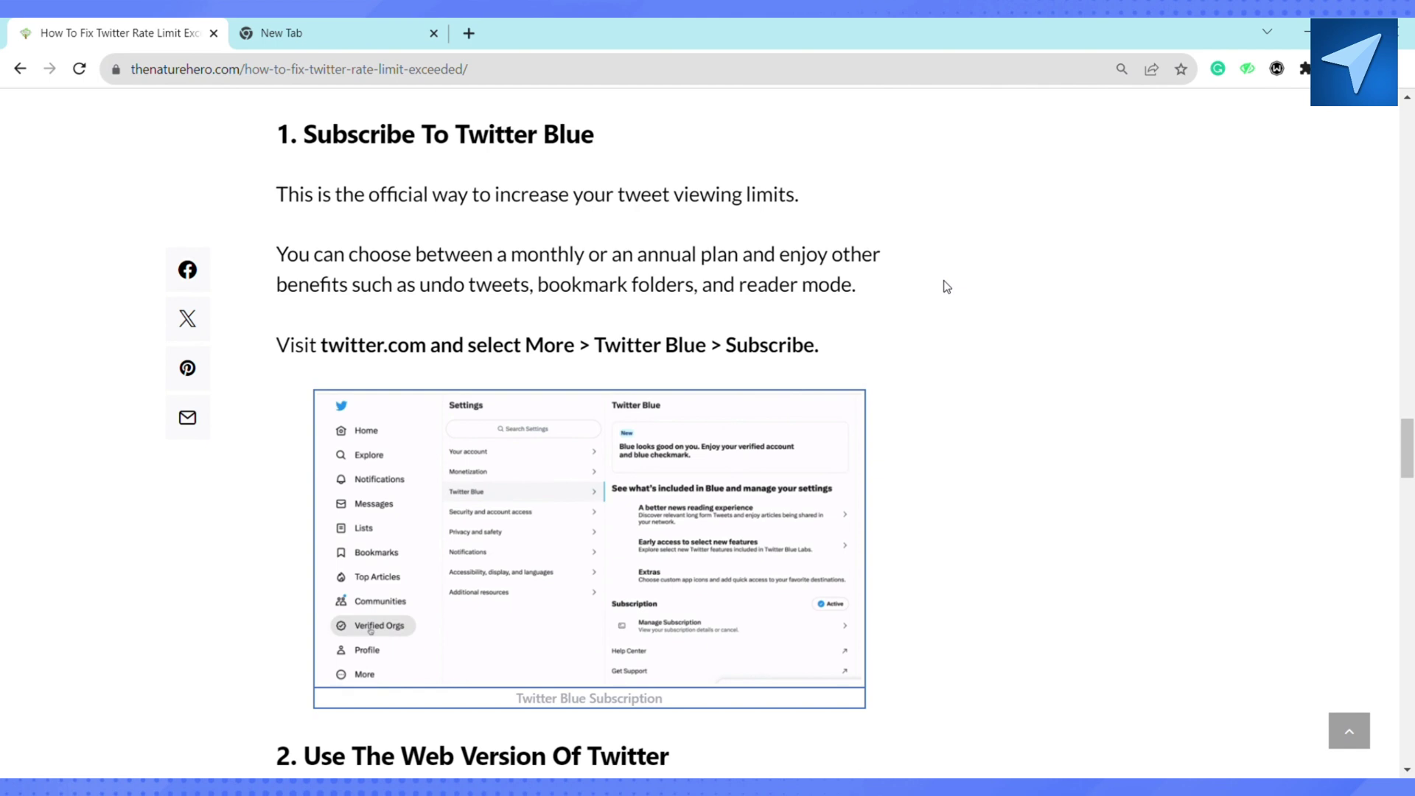
scroll(945, 286, "up", 1)
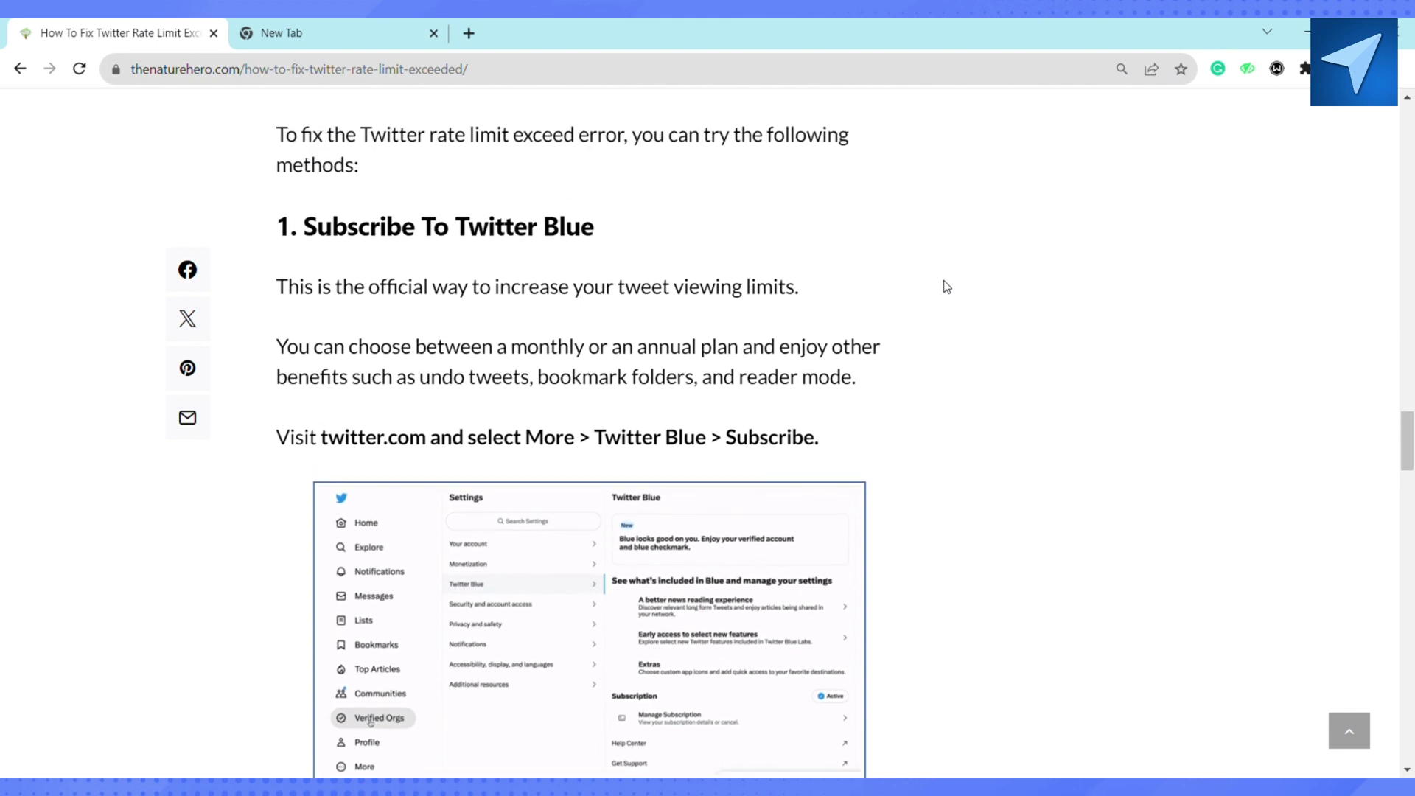
scroll(945, 287, "down", 1)
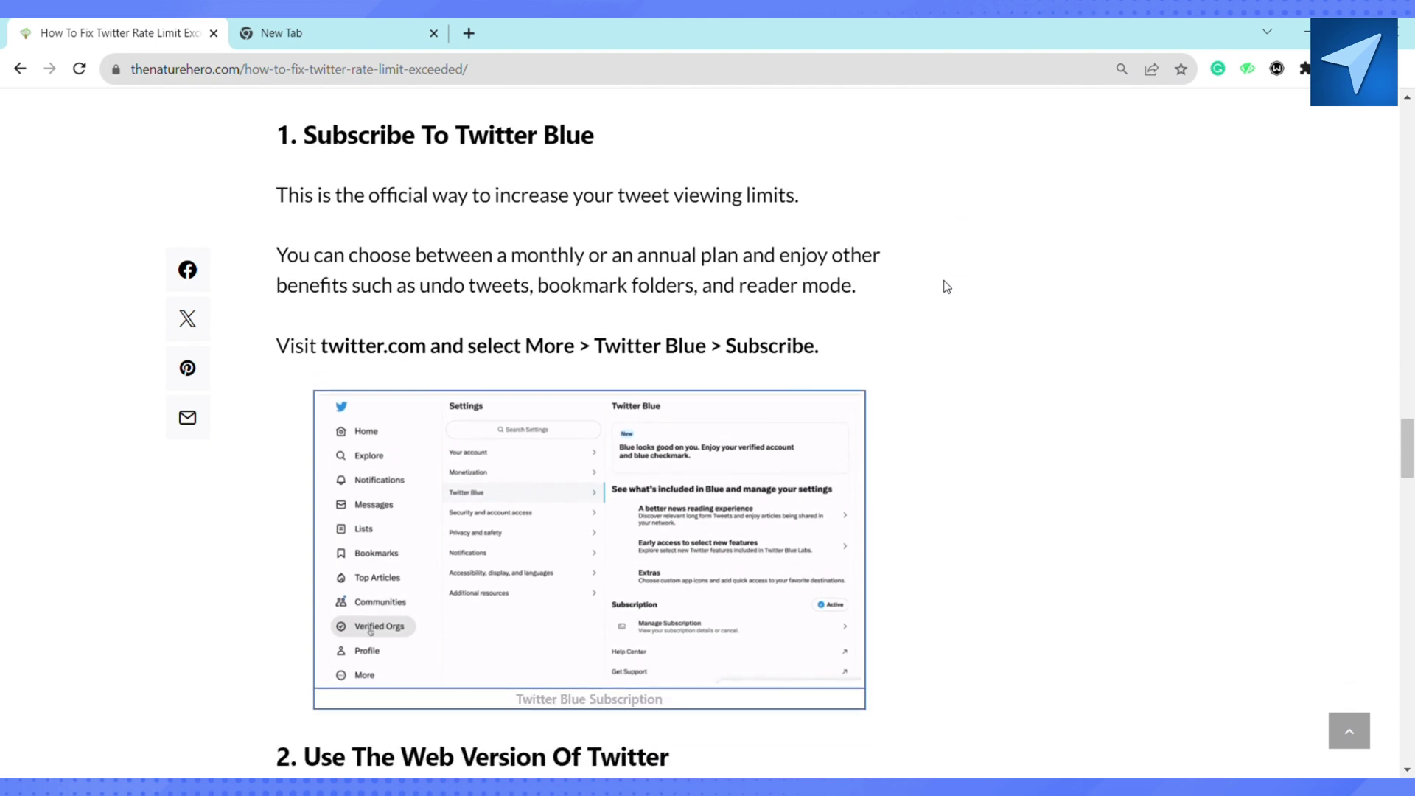
scroll(945, 286, "down", 2)
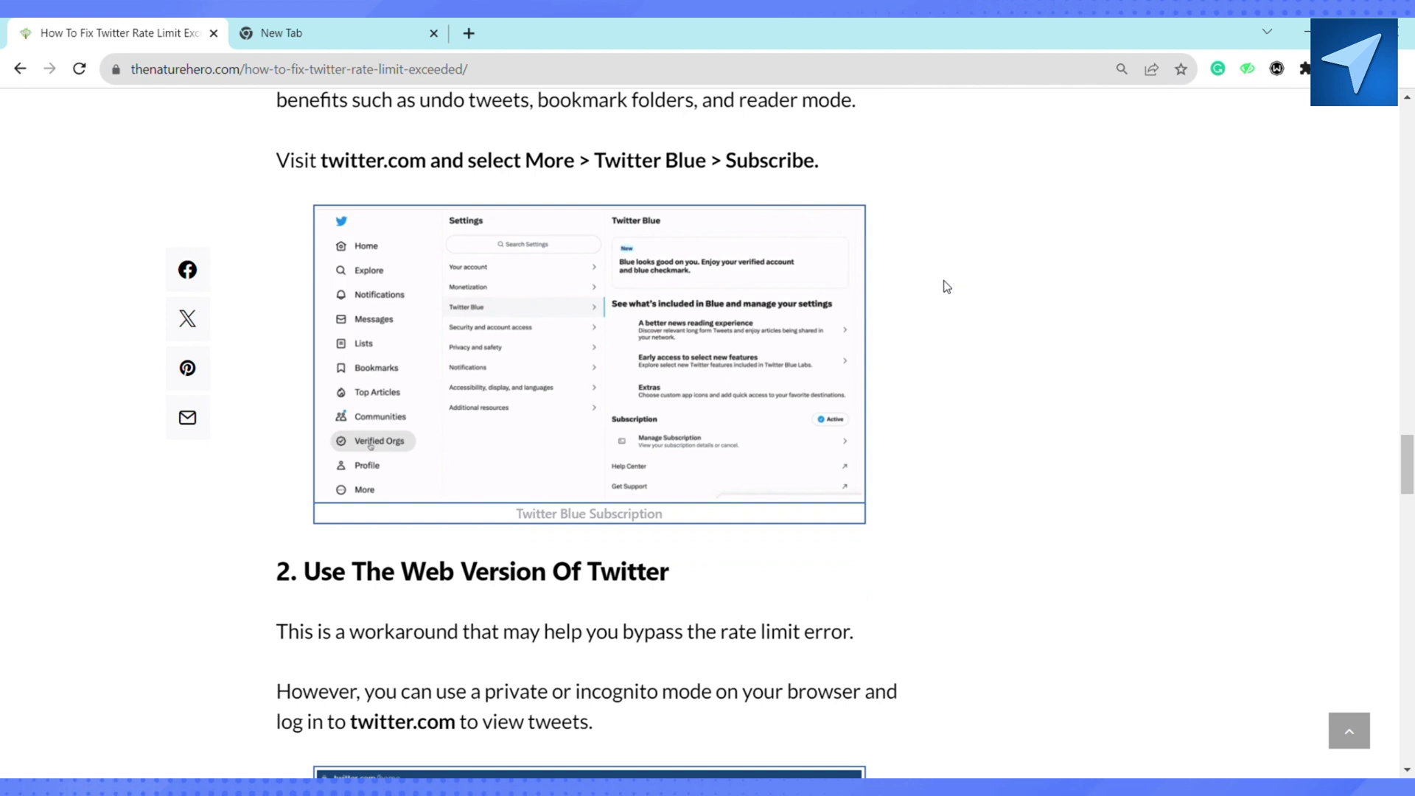
scroll(946, 287, "up", 1)
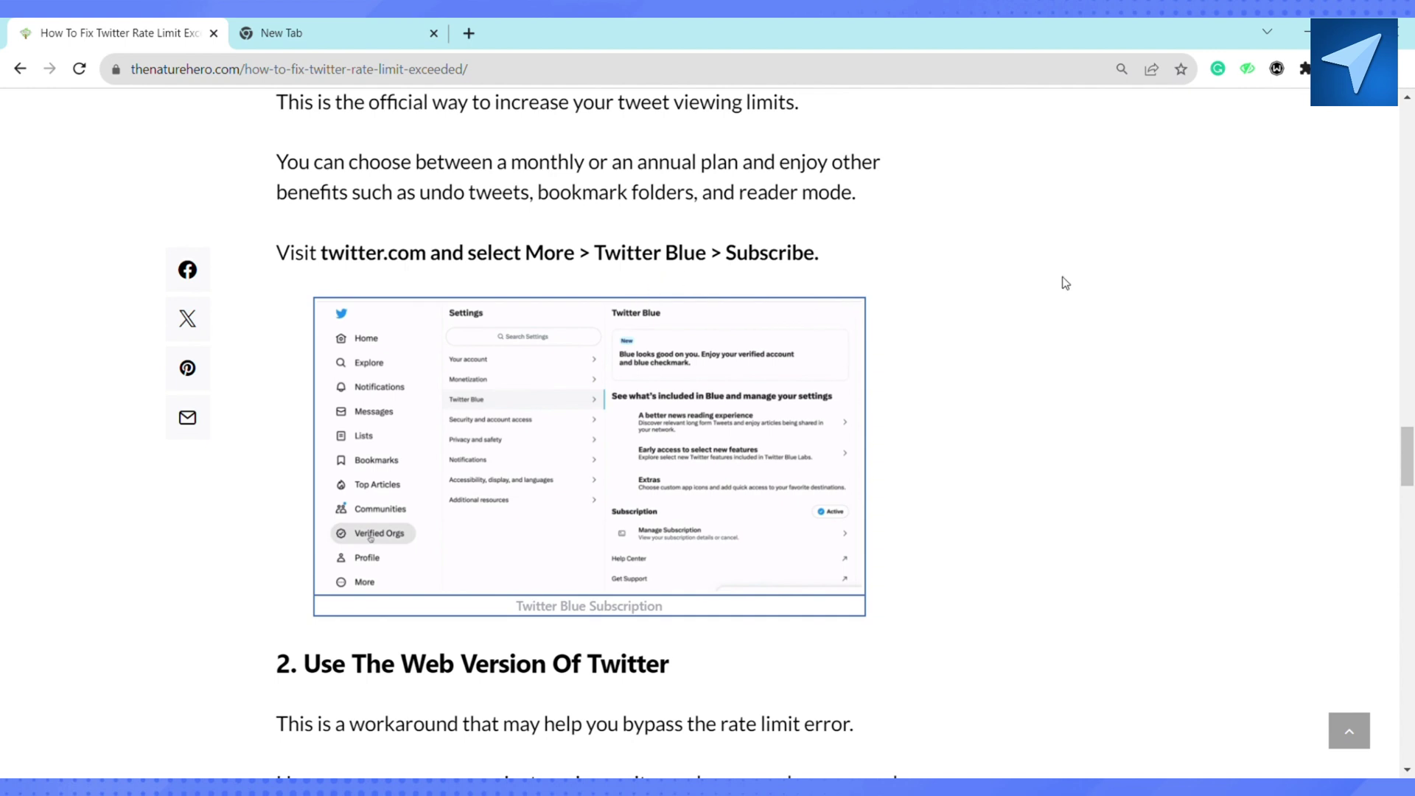
scroll(1062, 284, "down", 3)
scroll(1062, 284, "down", 1)
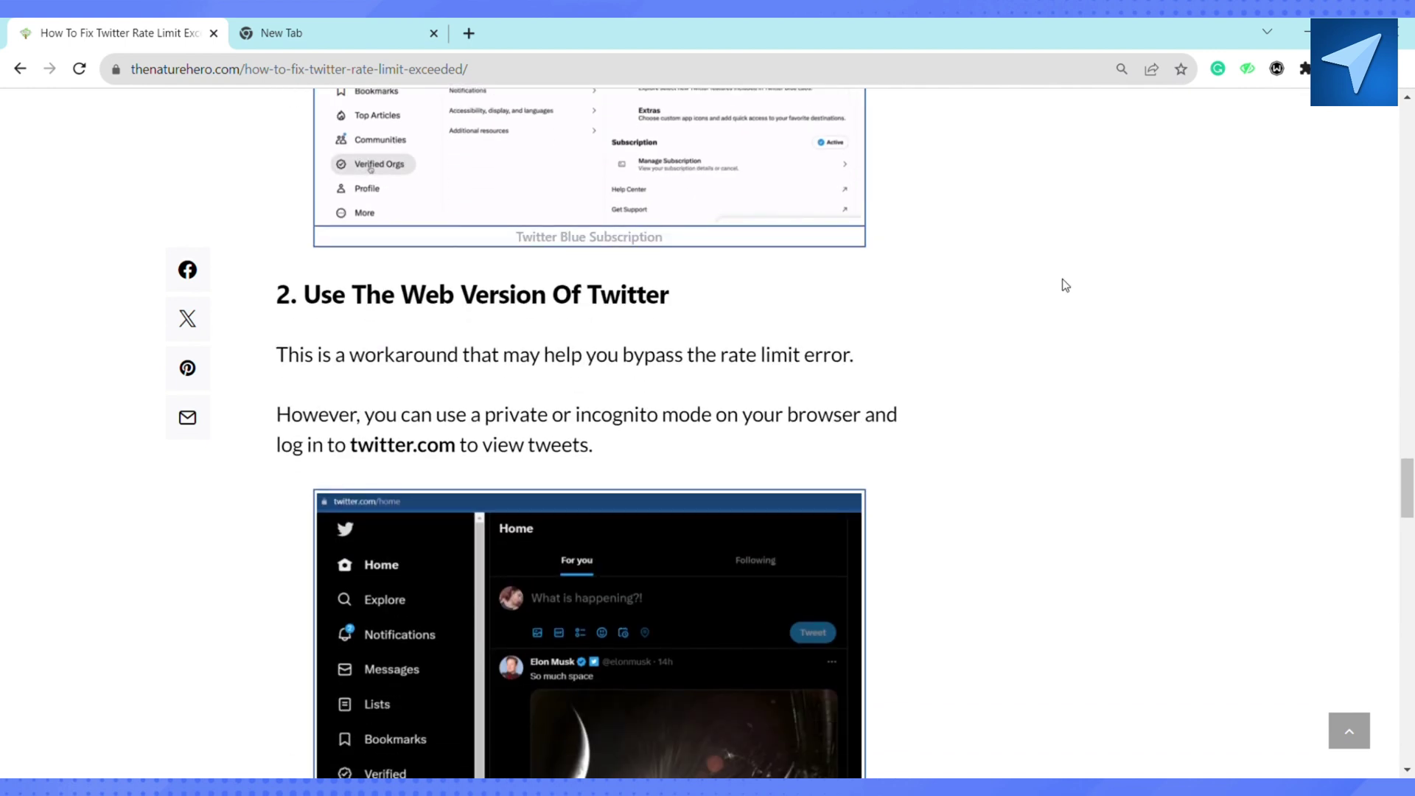
scroll(1063, 284, "down", 1)
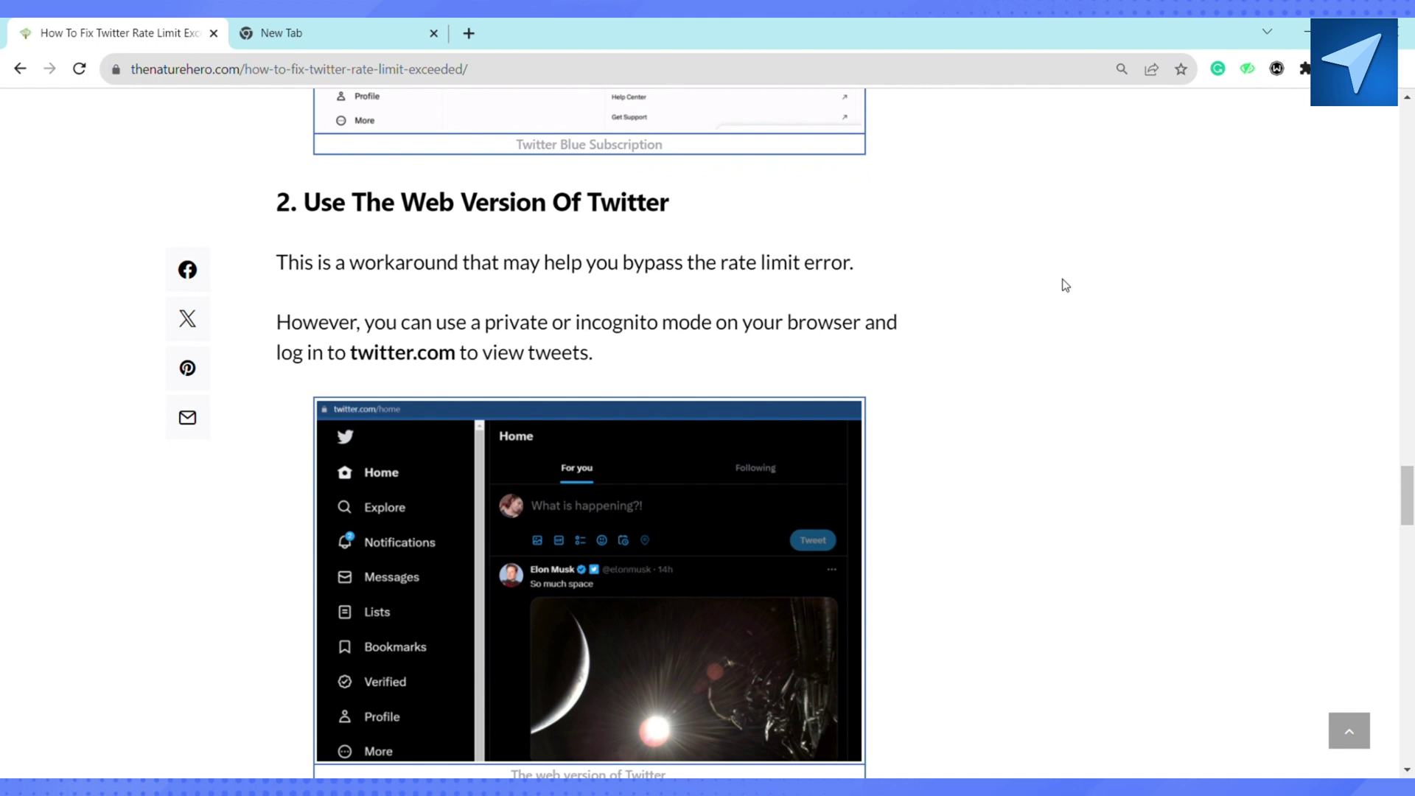
scroll(1062, 285, "down", 1)
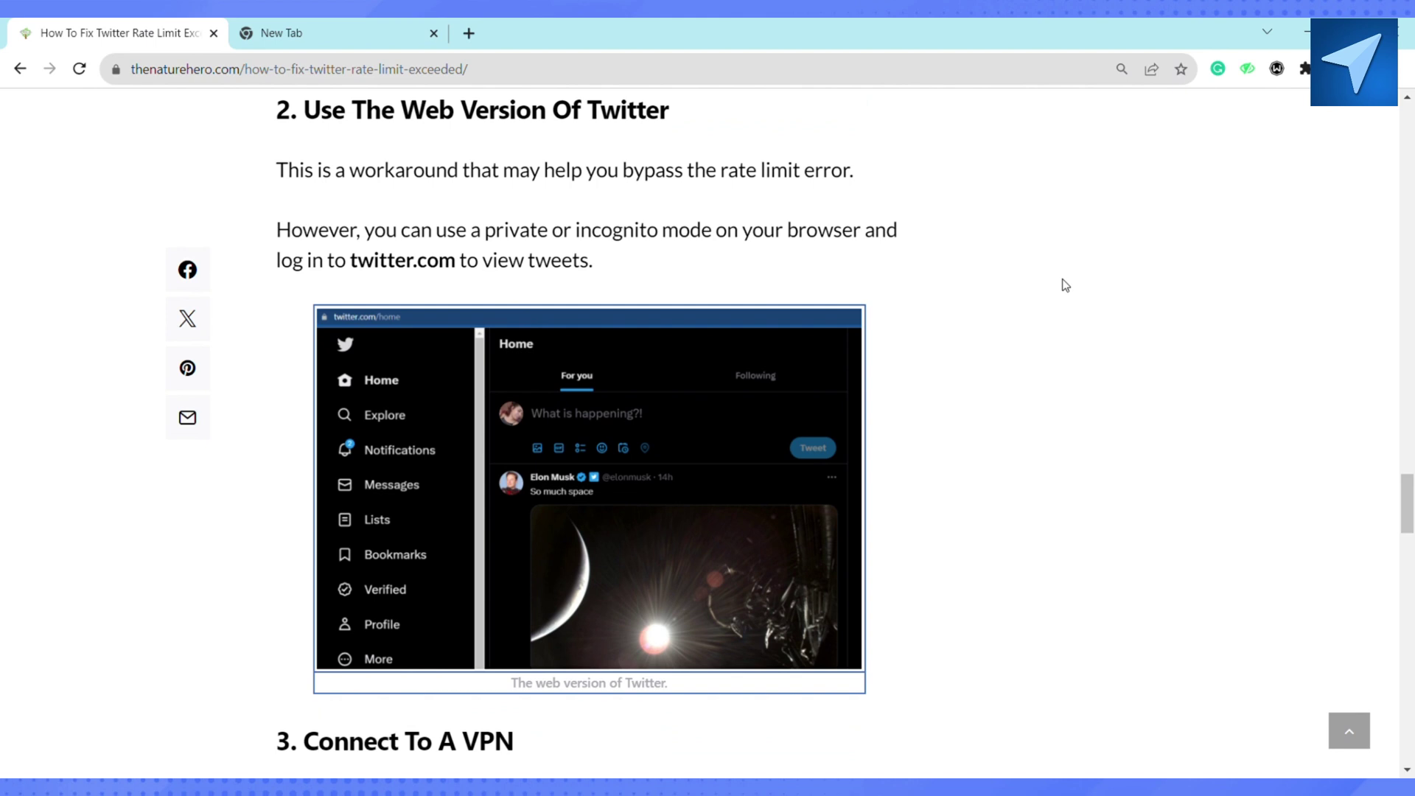
scroll(1063, 283, "down", 1)
scroll(1062, 284, "down", 3)
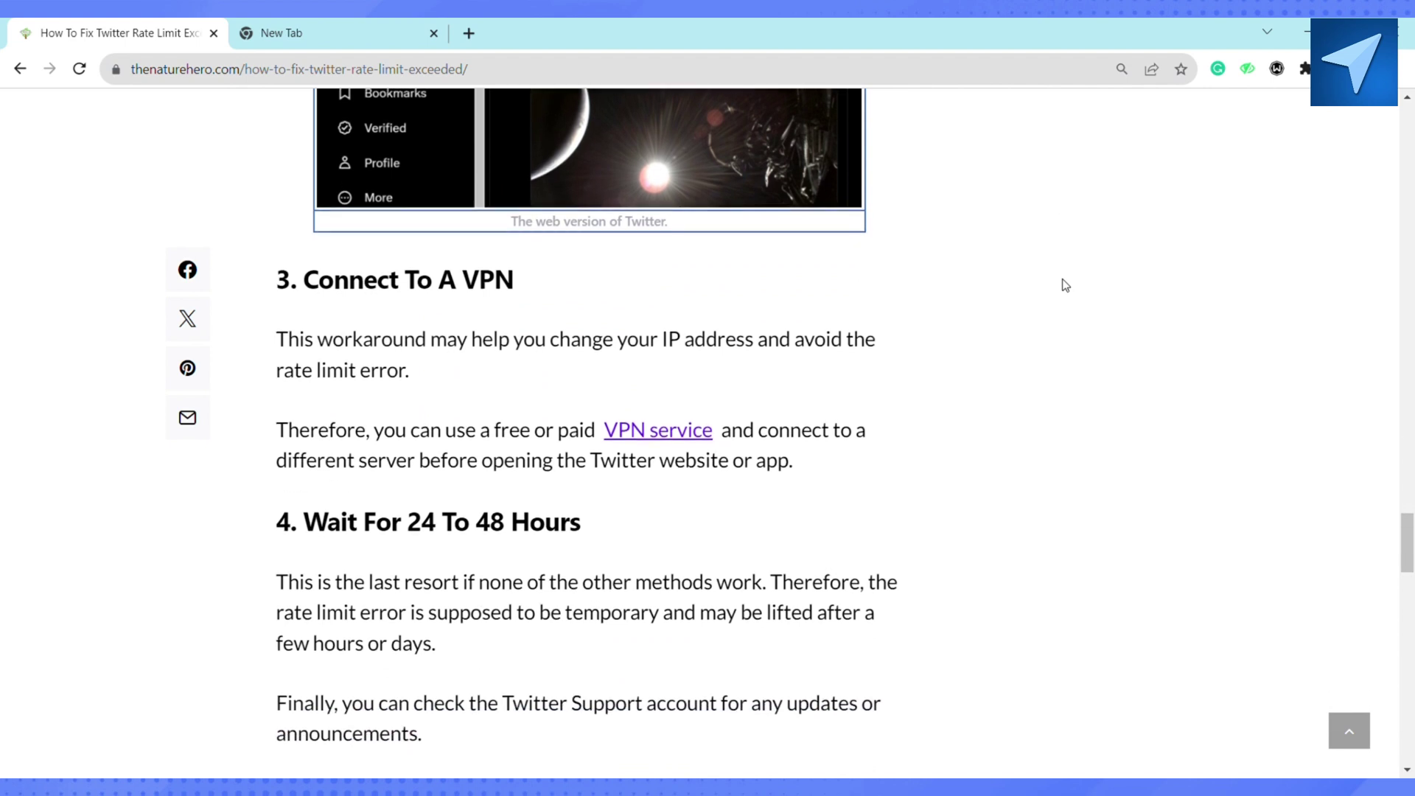
scroll(1063, 285, "up", 1)
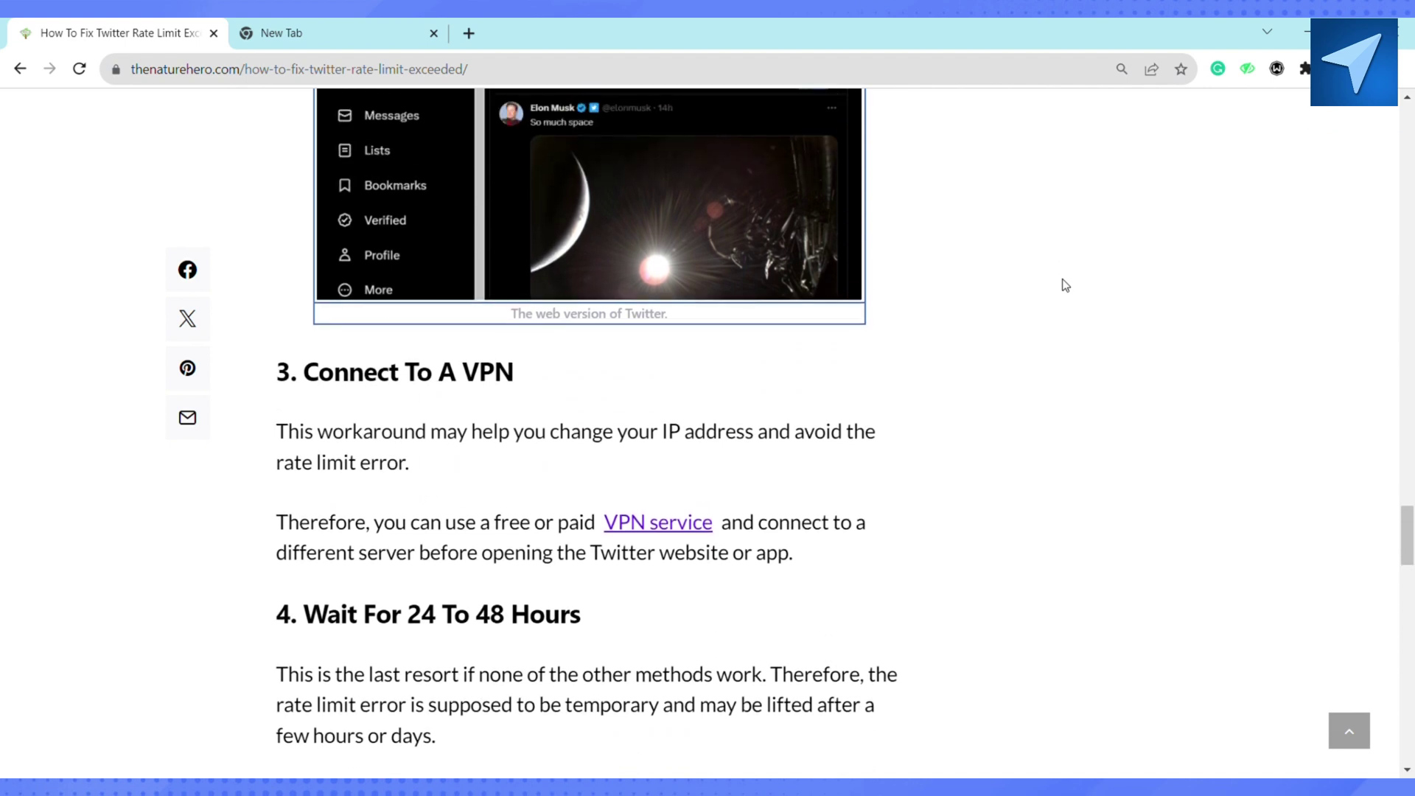
scroll(1062, 284, "down", 1)
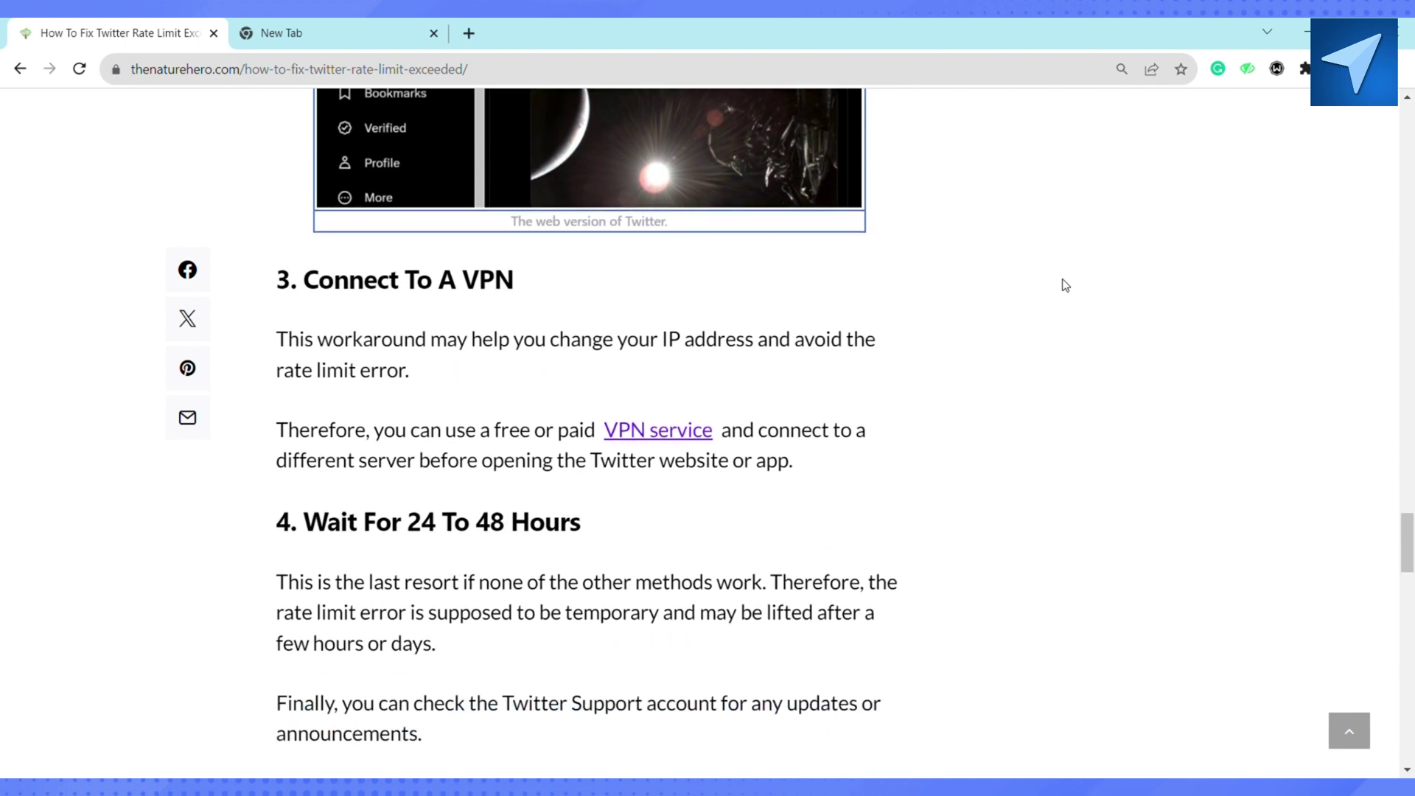